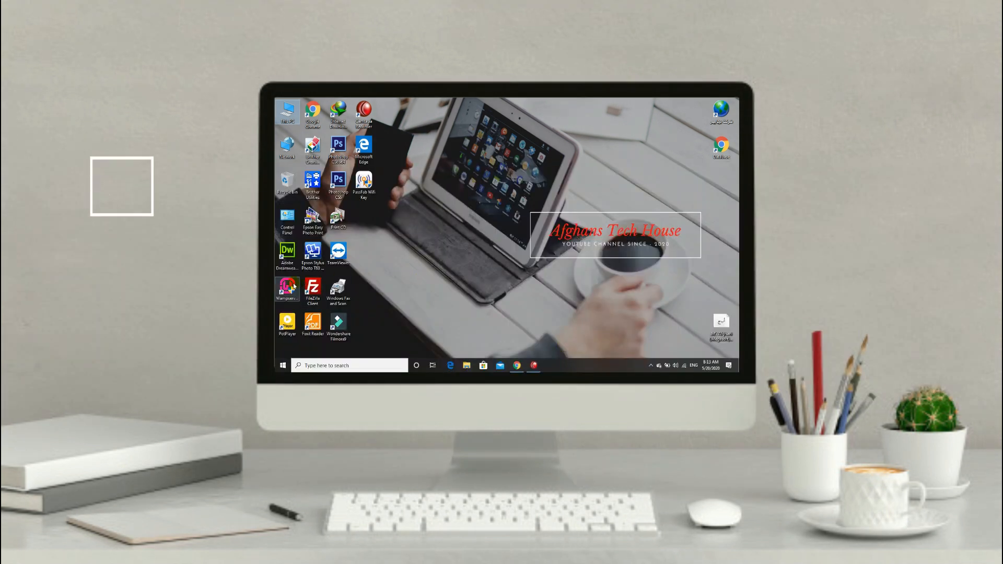
Start WampServer and log in to the WordPress admin at localhost/wordpress/admin in a new Chrome tab
{"action": "double_click", "coordinate": [293, 286]}
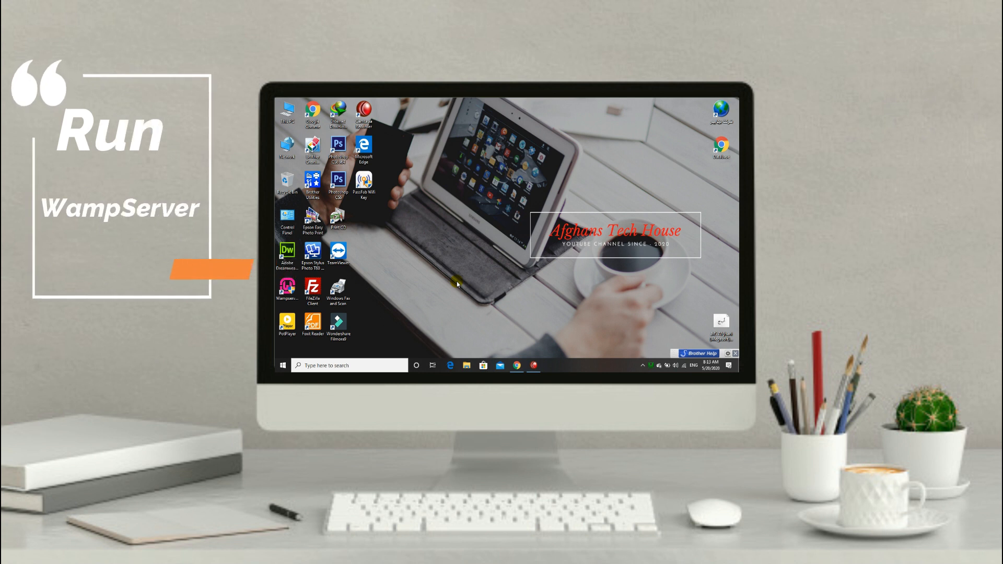
{"action": "left_click", "coordinate": [515, 366]}
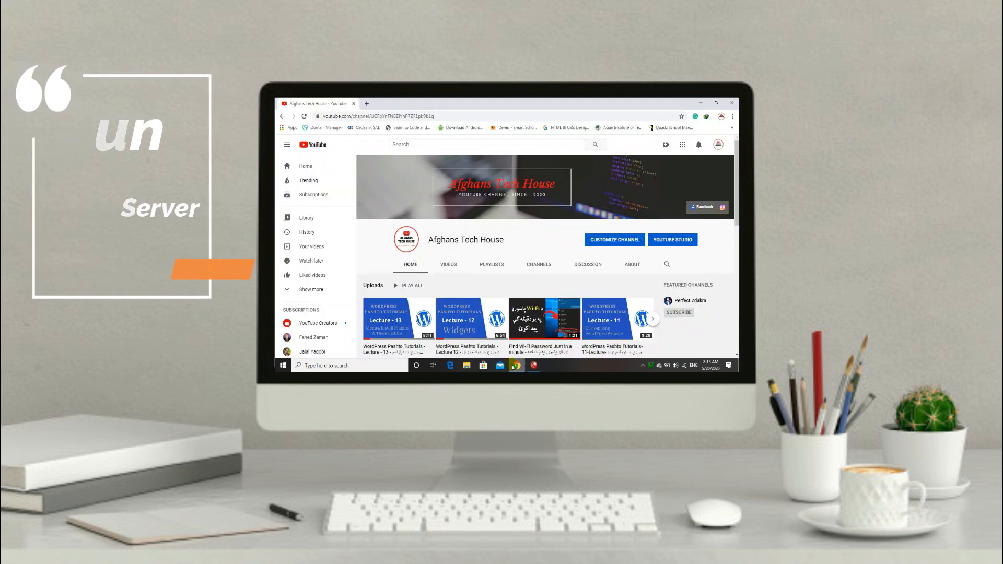
{"action": "left_click", "coordinate": [367, 104]}
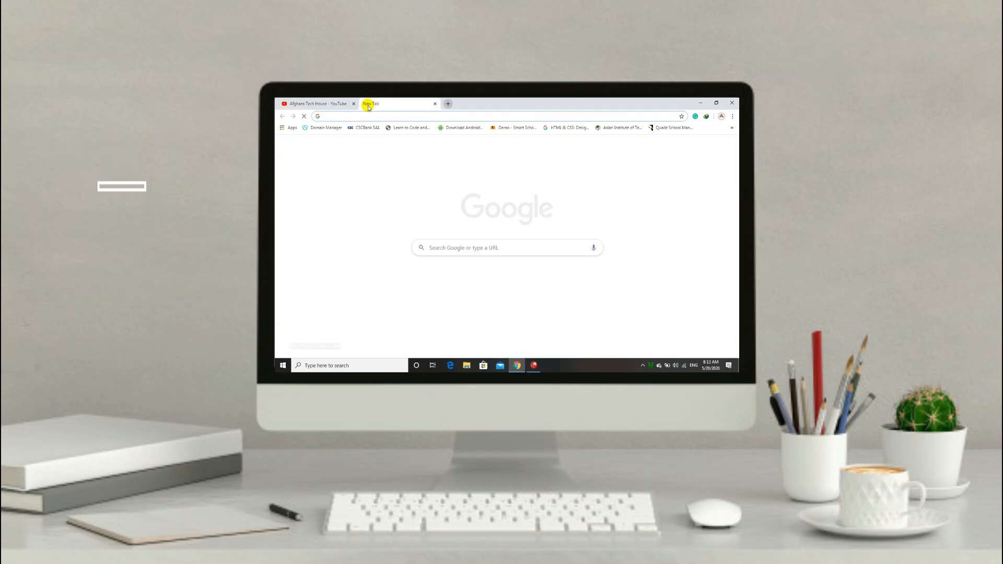
{"action": "type", "text": "localhost/"}
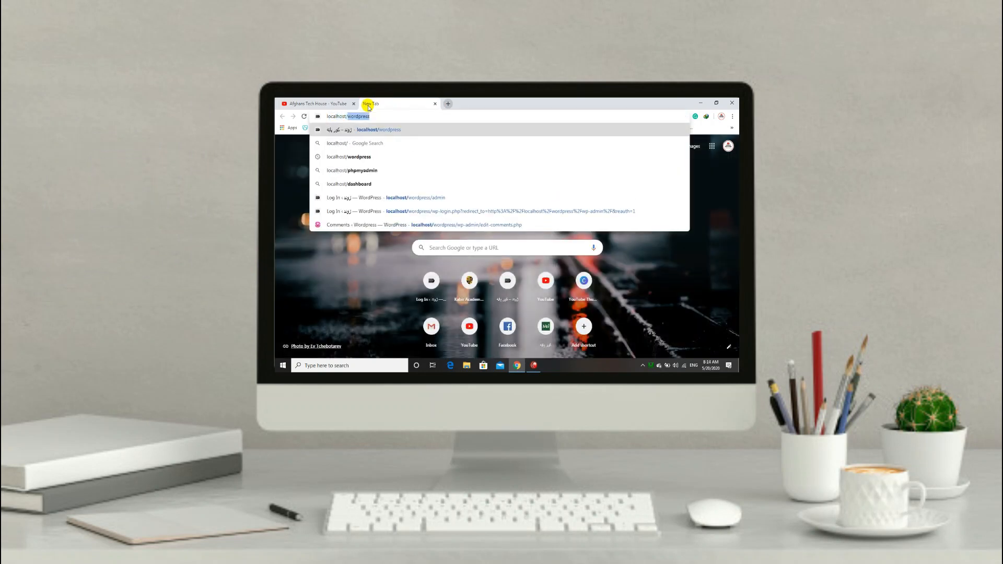
{"action": "type", "text": "wordpress/admin"}
{"action": "key", "text": "Return"}
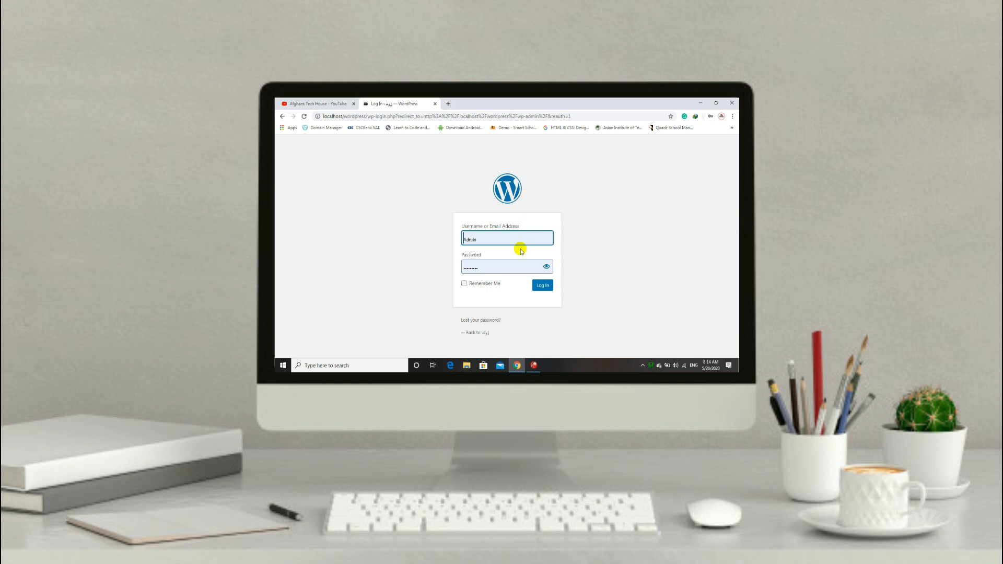
{"action": "left_click", "coordinate": [543, 285]}
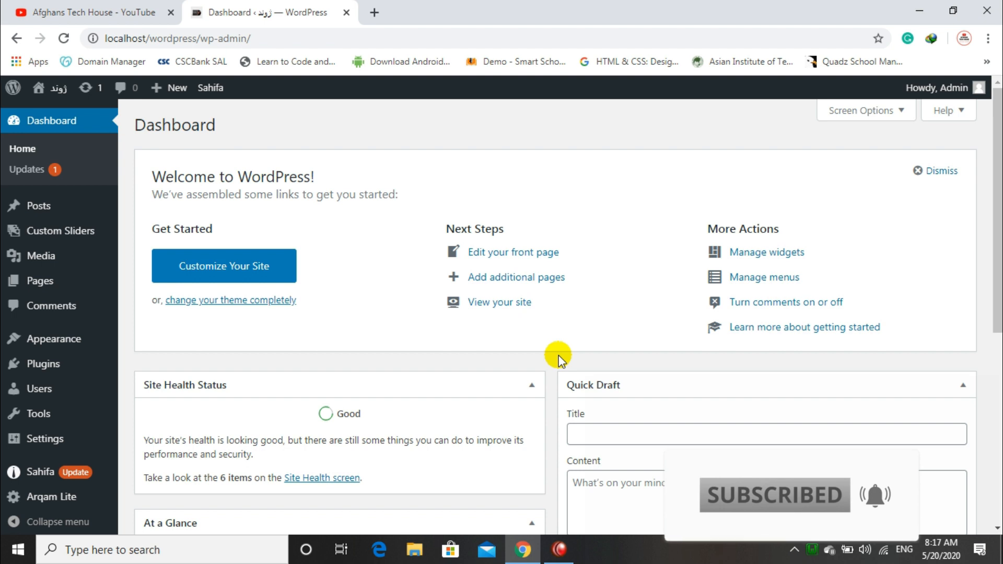
Open the site front end at localhost/wordpress in a new tab and look over the home page
{"action": "left_click", "coordinate": [374, 13]}
{"action": "type", "text": "localhost/wordpress"}
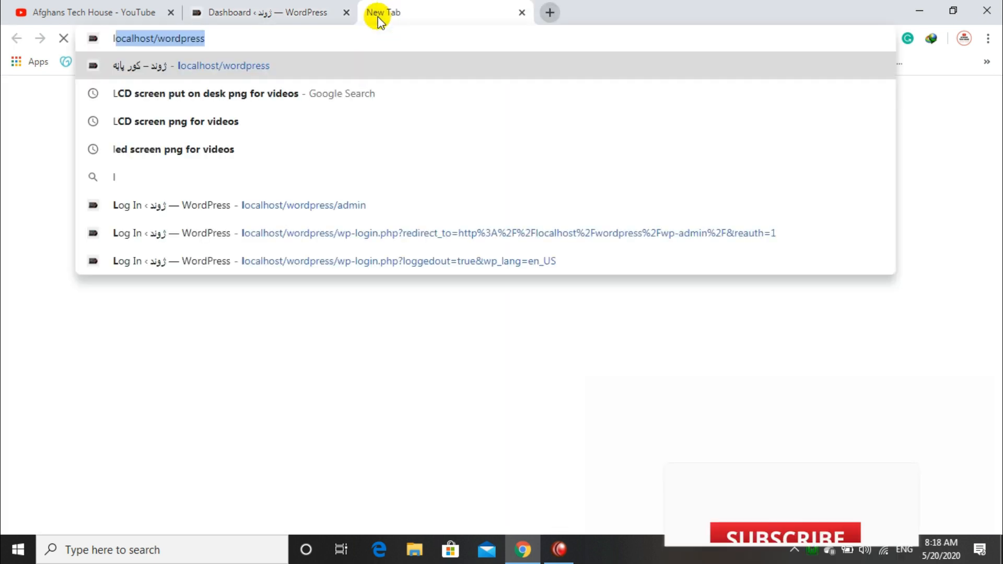
{"action": "key", "text": "Return"}
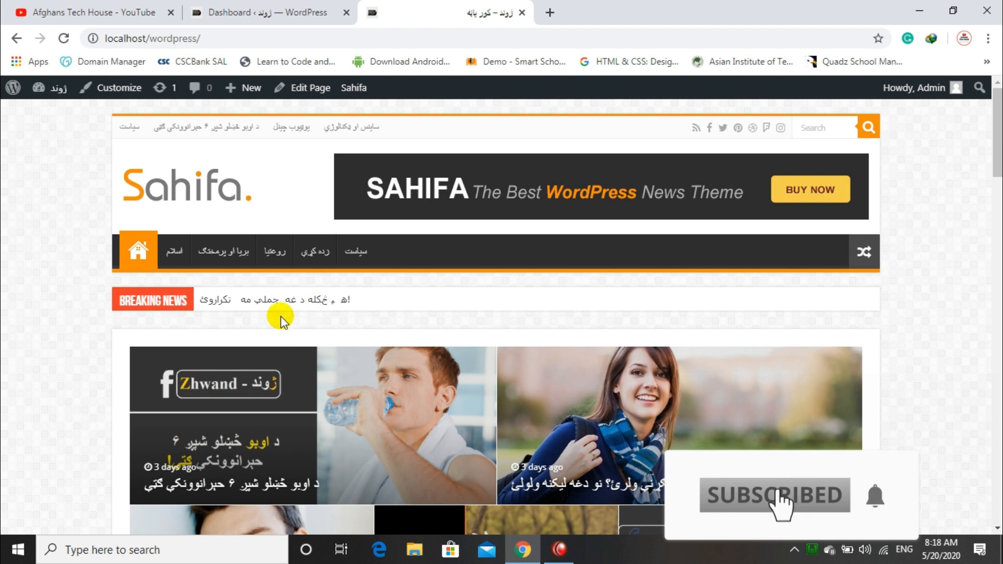
{"action": "left_click_drag", "start_coordinate": [992, 157], "coordinate": [997, 132]}
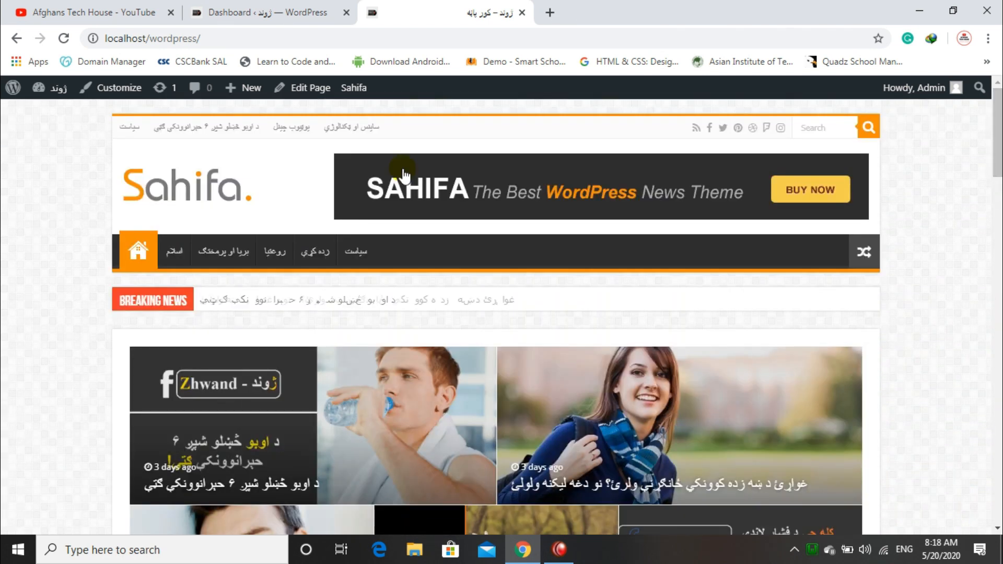
Return to the WordPress dashboard and open the page for adding new plugins
{"action": "left_click", "coordinate": [263, 12]}
{"action": "mouse_move", "coordinate": [92, 365]}
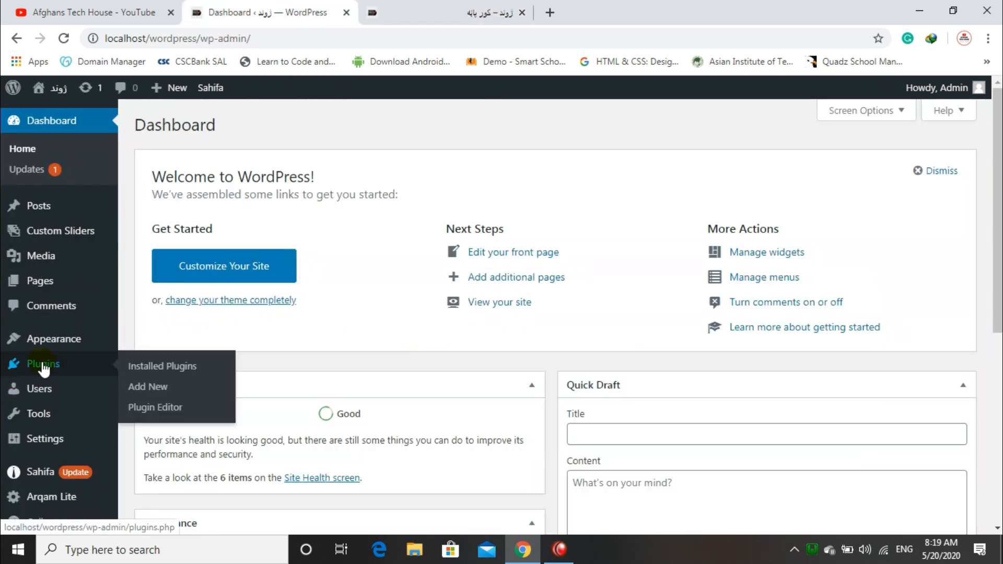
{"action": "left_click", "coordinate": [47, 366]}
{"action": "left_click", "coordinate": [162, 372]}
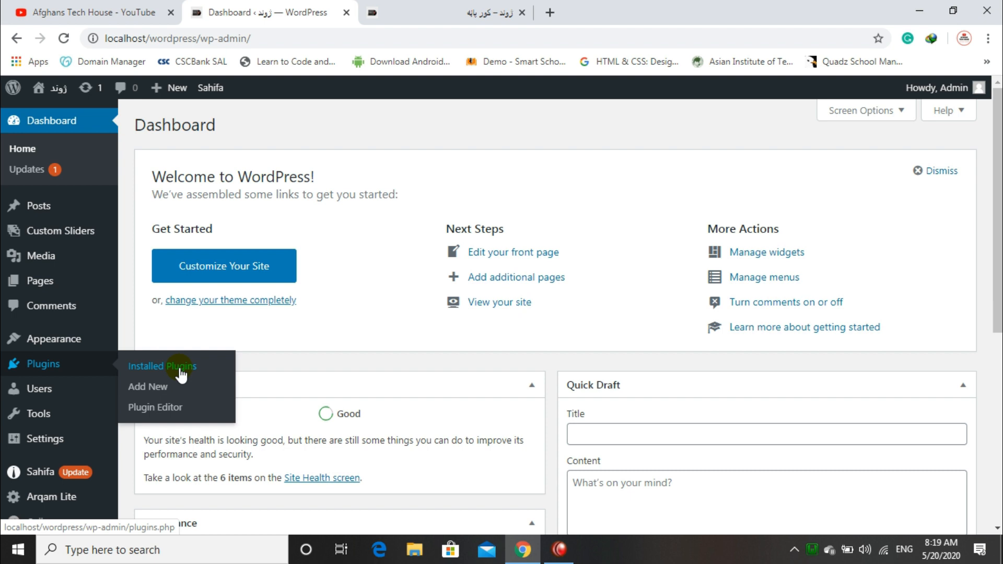
{"action": "left_click", "coordinate": [150, 388]}
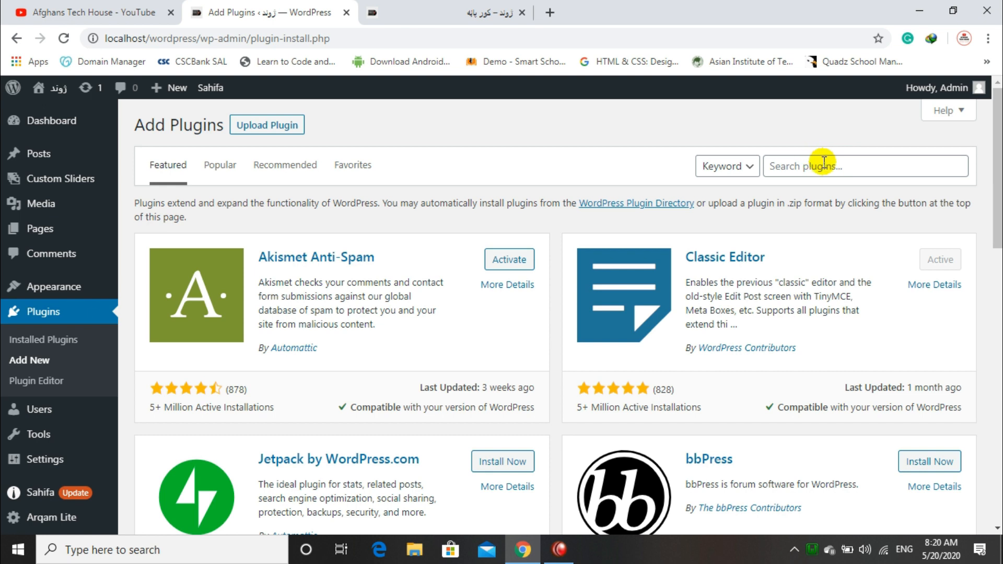
Search the plugins for "Use any font", then install and activate the Use Any Font | Custom Font Plugin
{"action": "left_click", "coordinate": [797, 169]}
{"action": "type", "text": "Use"}
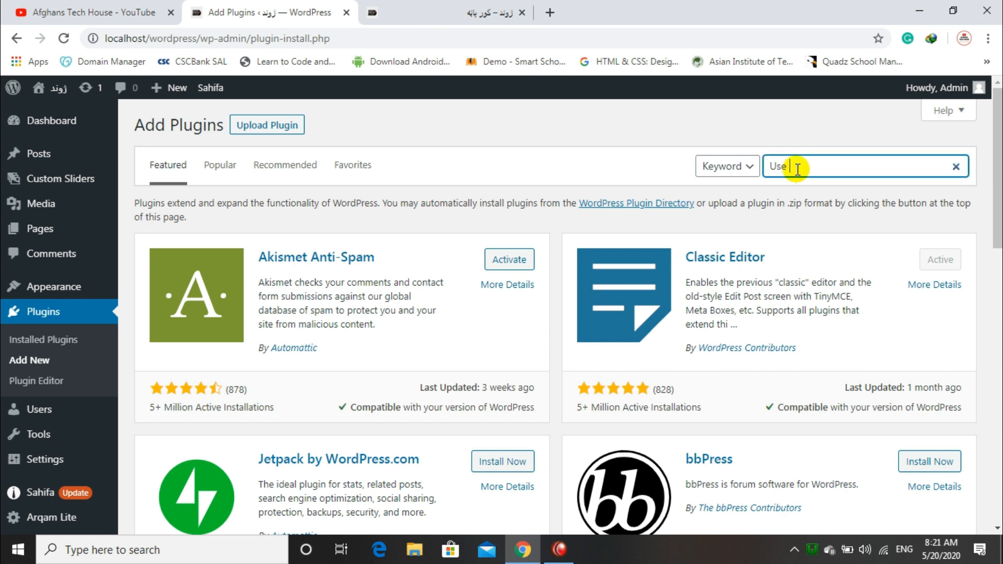
{"action": "type", "text": " any font"}
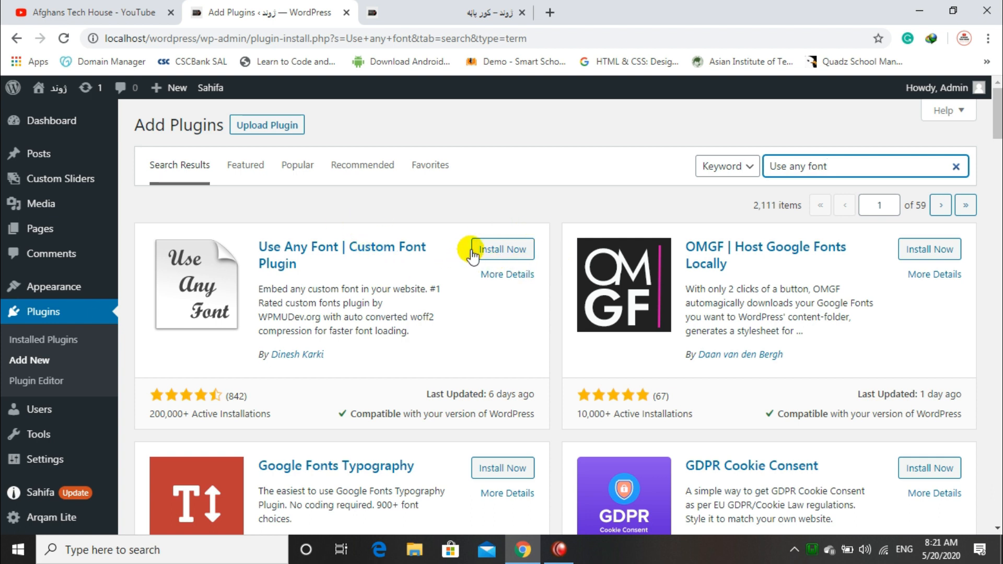
{"action": "left_click", "coordinate": [509, 252]}
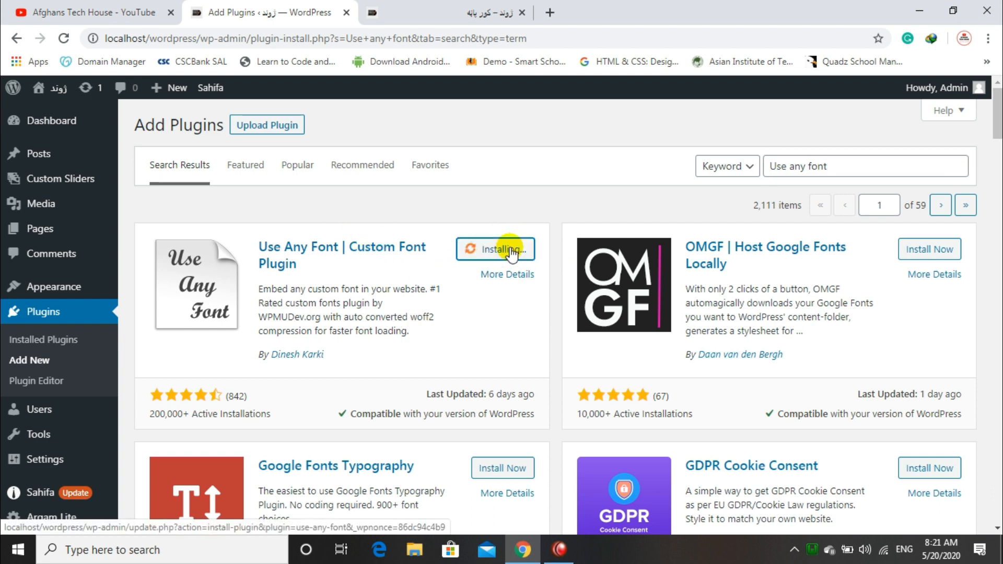
{"action": "left_click", "coordinate": [511, 252]}
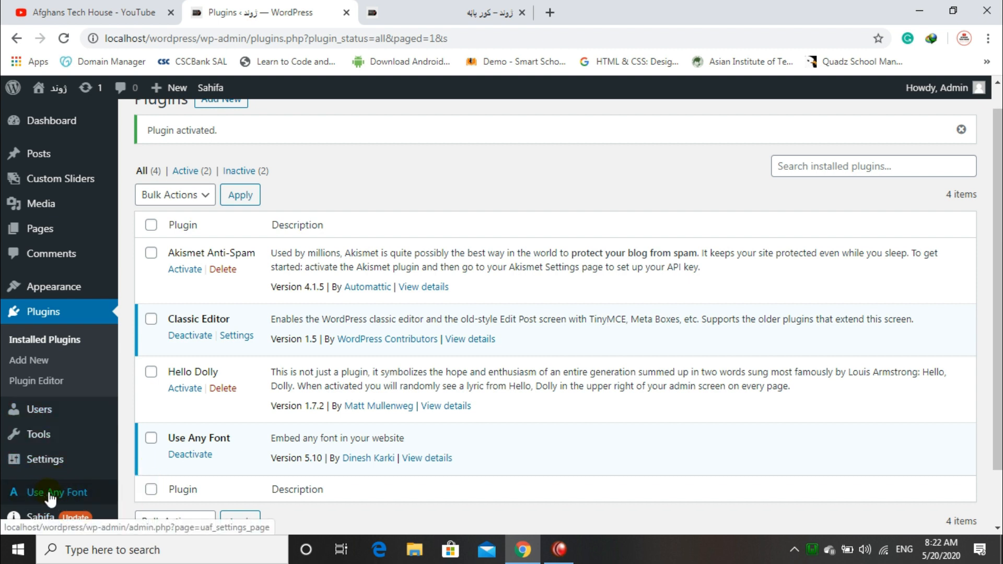
Generate a free test API key in the Use Any Font settings and verify it
{"action": "left_click", "coordinate": [78, 492]}
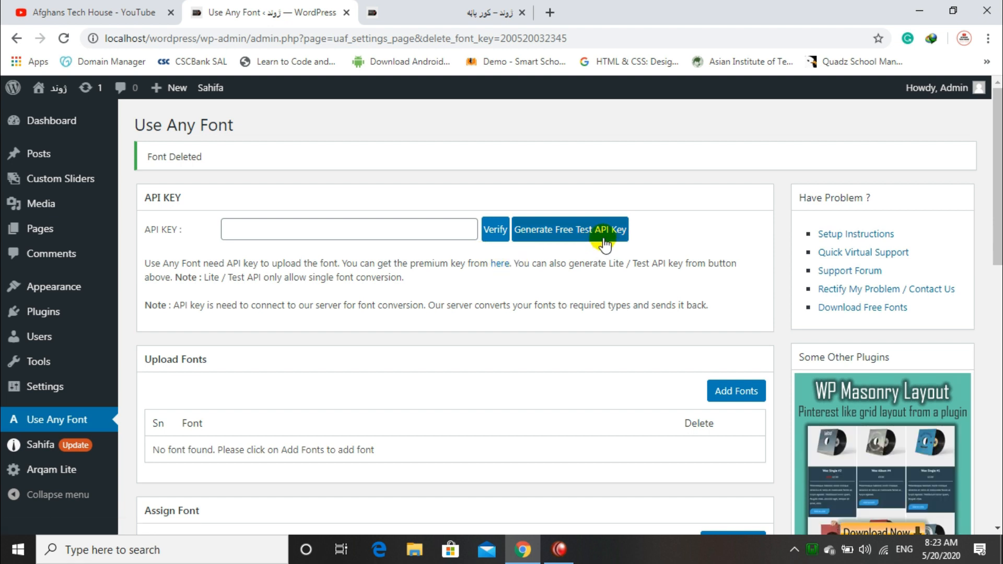
{"action": "left_click", "coordinate": [578, 231]}
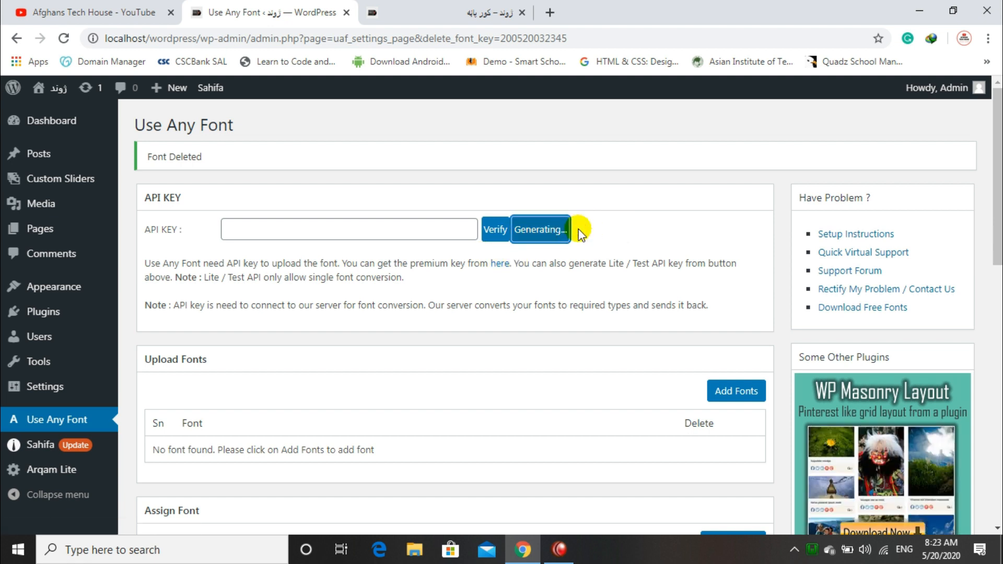
{"action": "left_click", "coordinate": [494, 232]}
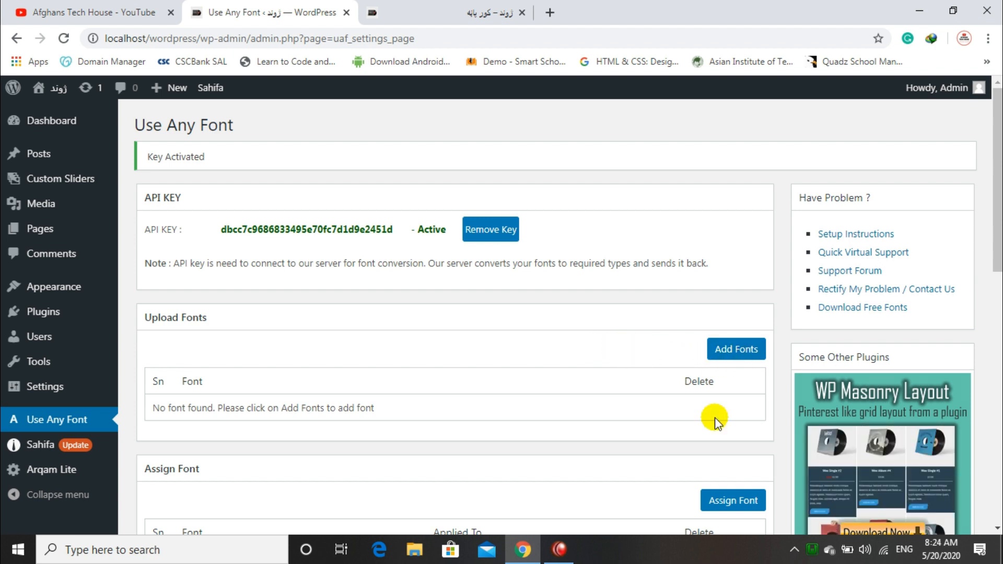
Upload the font file ".MS Afghani {Megasoft}.ttf" from the Desktop to Use Any Font under the font name Pashto
{"action": "left_click", "coordinate": [733, 356]}
{"action": "left_click", "coordinate": [325, 385]}
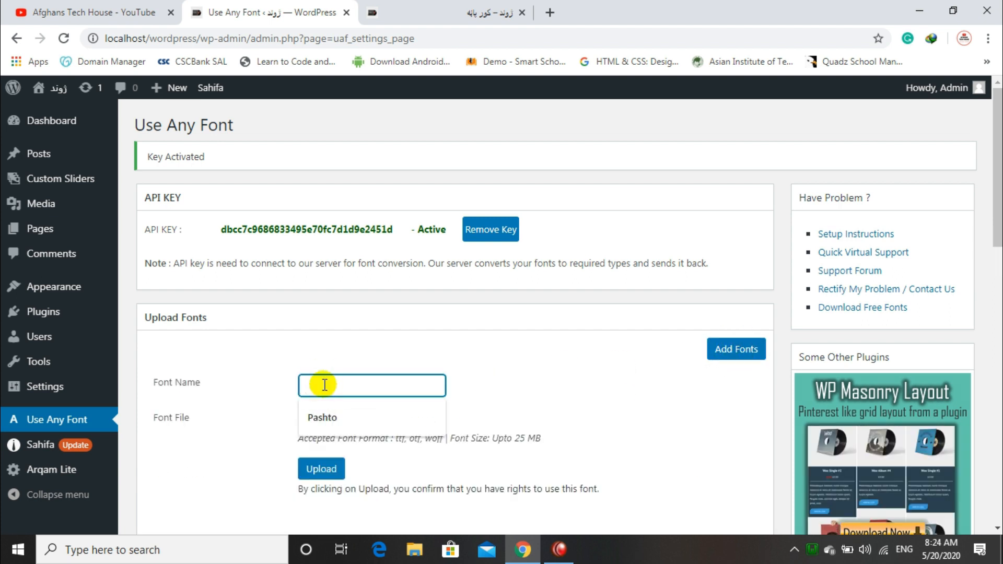
{"action": "left_click", "coordinate": [322, 417]}
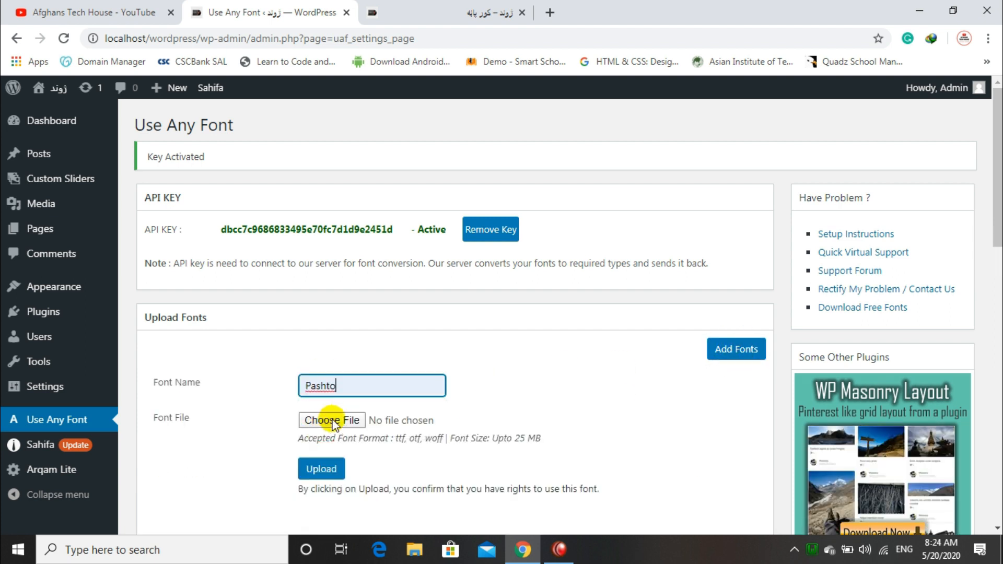
{"action": "left_click", "coordinate": [345, 420]}
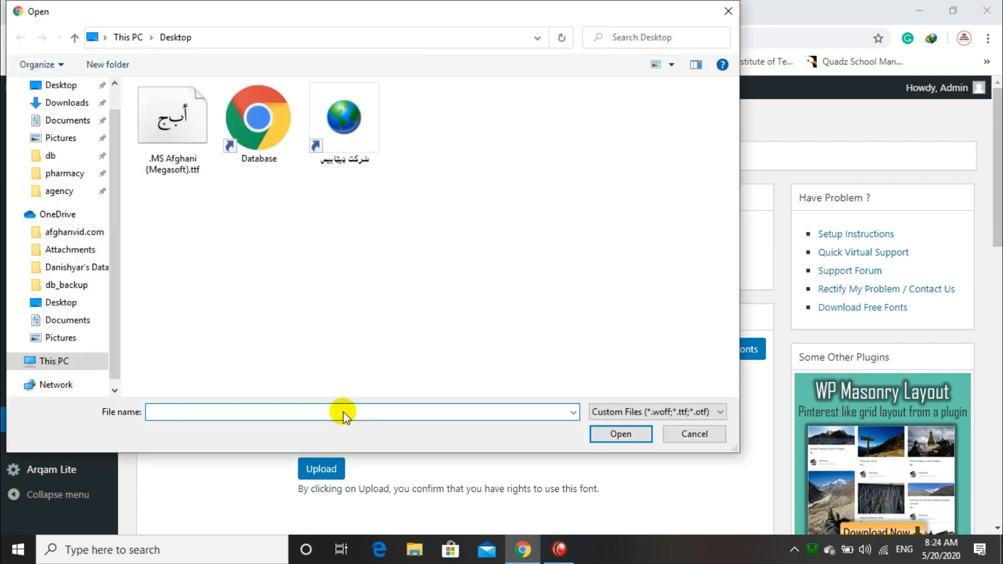
{"action": "left_click", "coordinate": [171, 156]}
{"action": "left_click", "coordinate": [620, 433]}
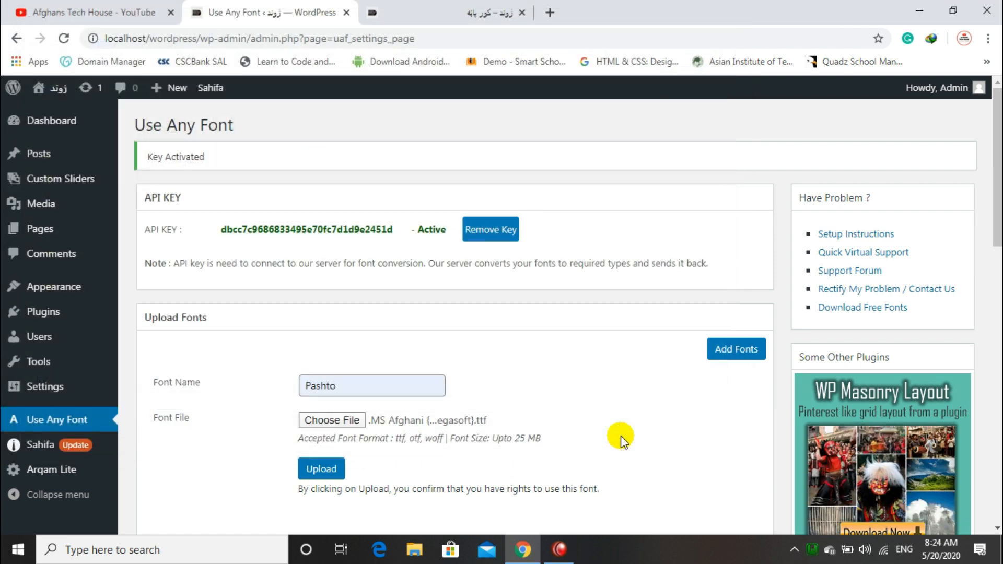
{"action": "scroll", "coordinate": [621, 436], "scroll_direction": "down", "scroll_amount": 3}
{"action": "left_click", "coordinate": [321, 334]}
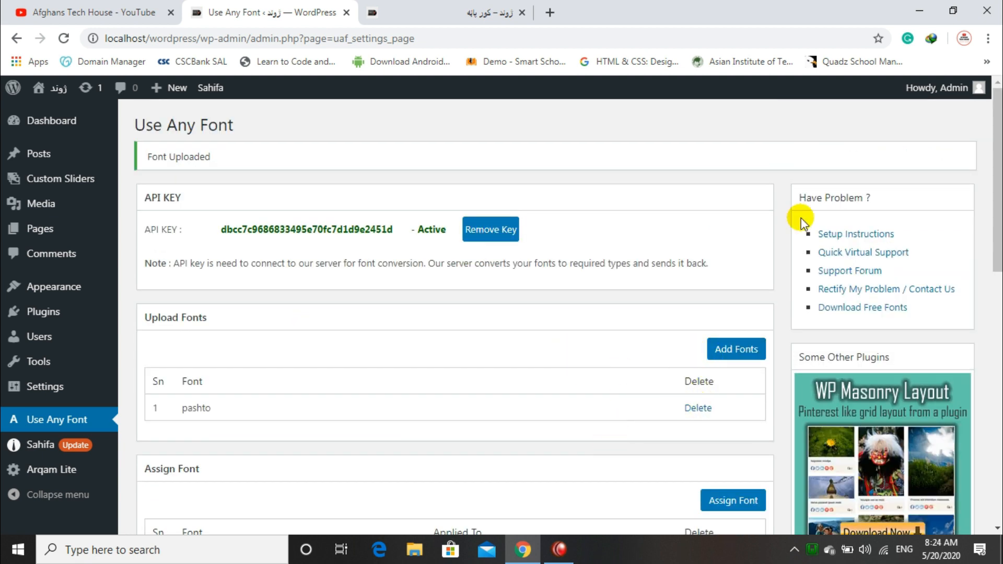
Open the بریا او پرمختګ page on the site front end to check the font of its text
{"action": "left_click_drag", "start_coordinate": [995, 135], "coordinate": [995, 207]}
{"action": "left_click", "coordinate": [448, 8]}
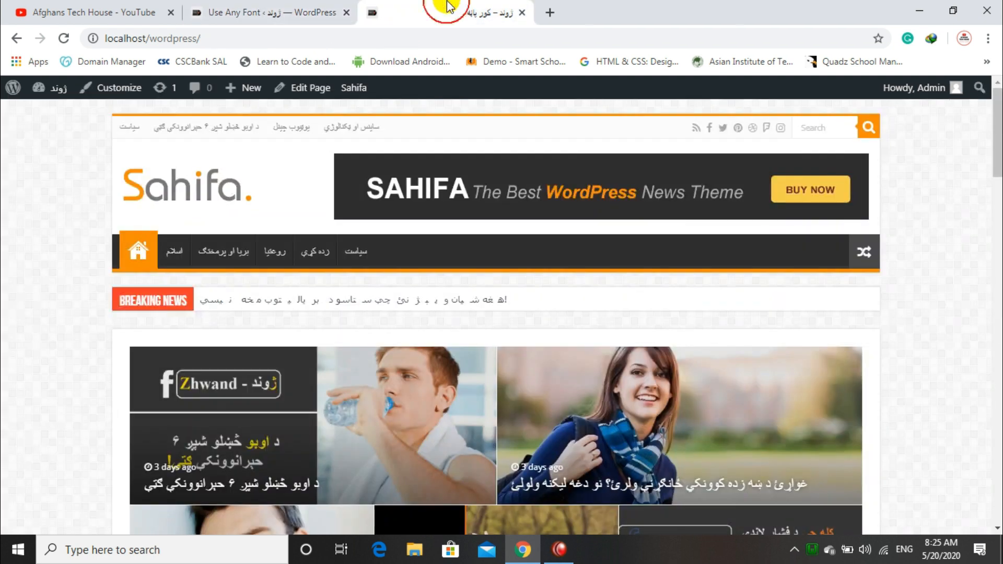
{"action": "left_click", "coordinate": [217, 250]}
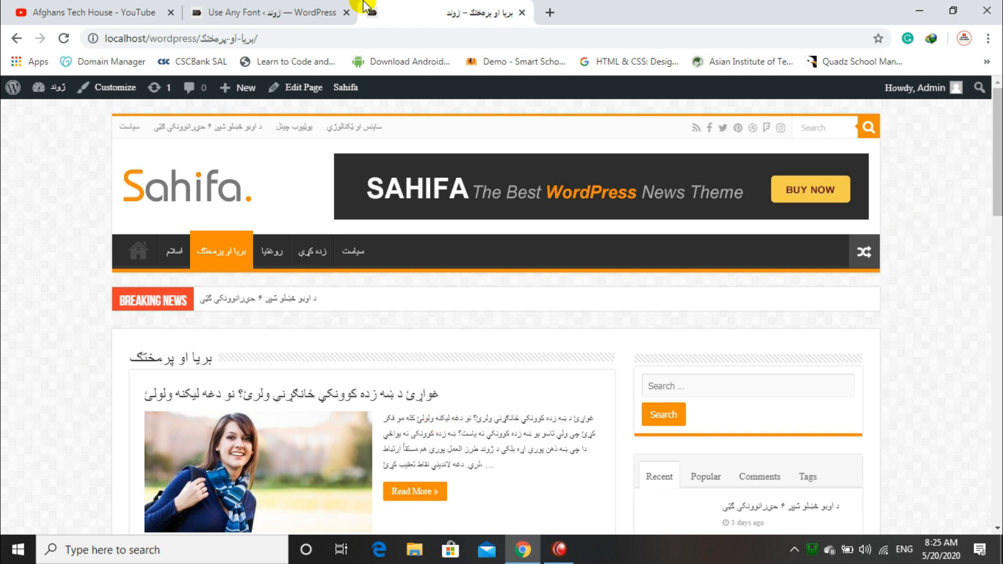
Start a new font assignment in the Use Any Font settings with pashto as the font
{"action": "left_click", "coordinate": [309, 11]}
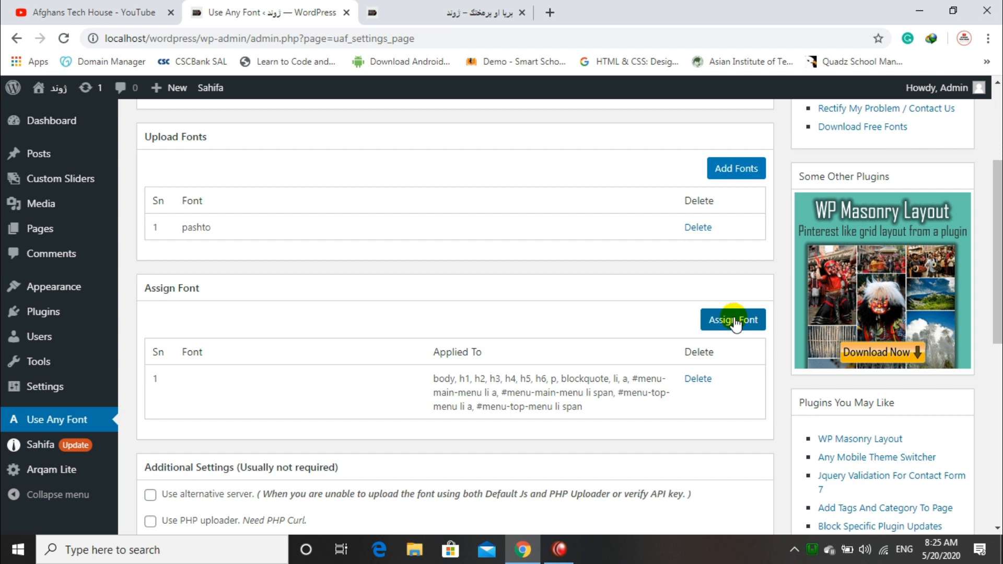
{"action": "left_click", "coordinate": [711, 328]}
{"action": "scroll", "coordinate": [974, 215], "scroll_direction": "down", "scroll_amount": 3}
{"action": "left_click", "coordinate": [360, 193]}
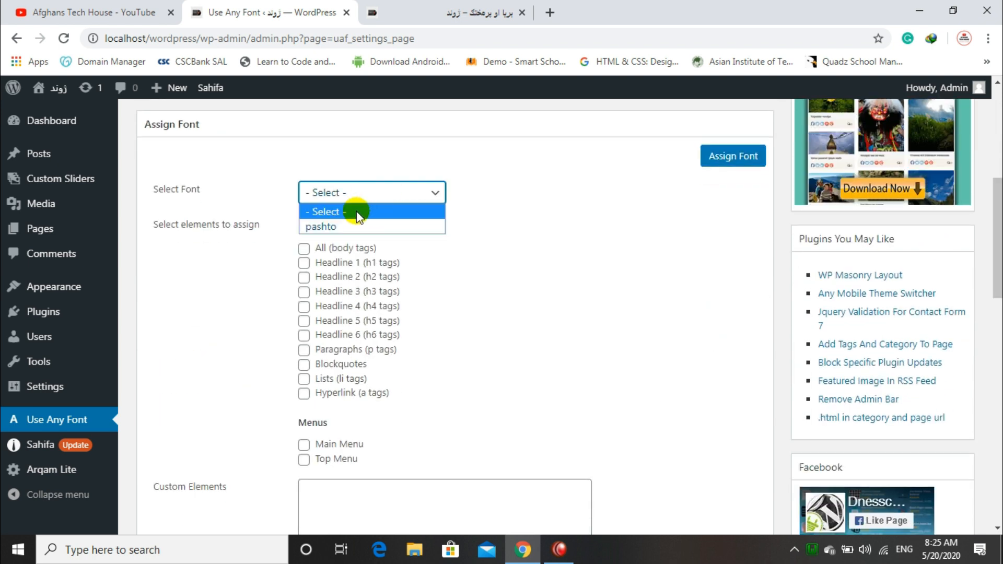
{"action": "left_click", "coordinate": [328, 228]}
Assign the selected font to all normal elements, from body tags through hyperlinks, and to the Main Menu and Top Menu
{"action": "left_click", "coordinate": [304, 249]}
{"action": "left_click", "coordinate": [304, 263]}
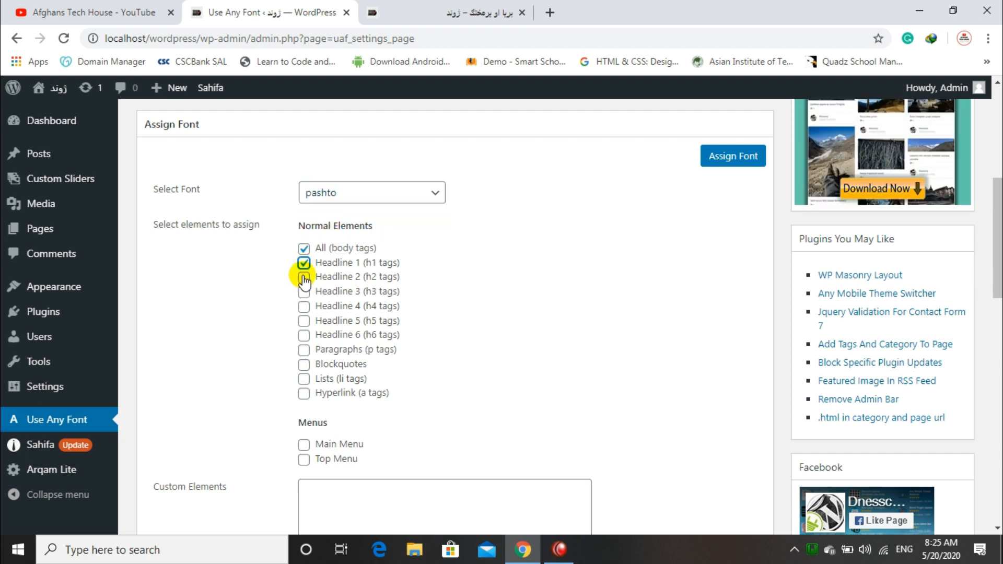
{"action": "left_click", "coordinate": [303, 278]}
{"action": "left_click", "coordinate": [303, 292]}
{"action": "left_click", "coordinate": [304, 307]}
{"action": "left_click", "coordinate": [303, 321]}
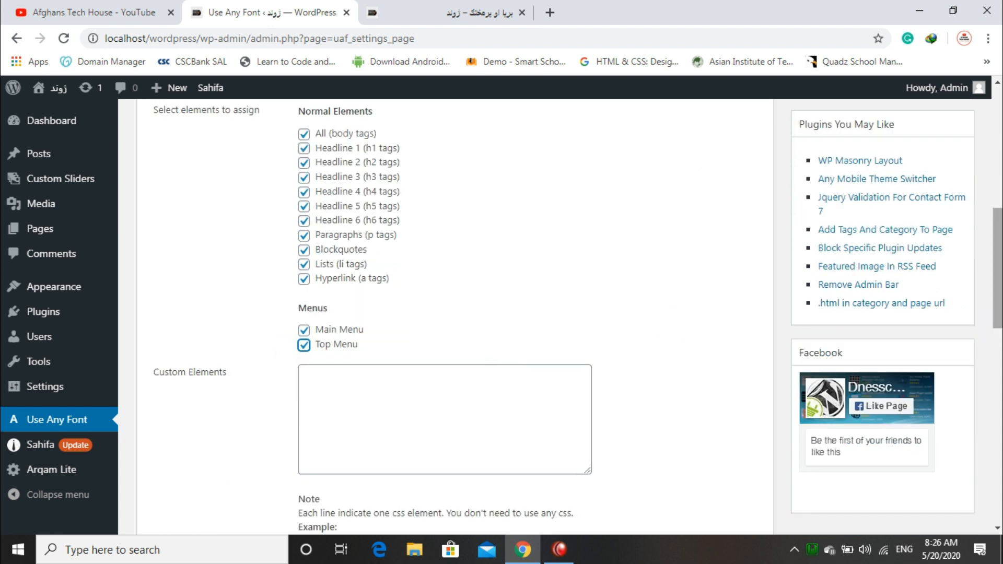
{"action": "left_click_drag", "start_coordinate": [996, 277], "coordinate": [987, 370]}
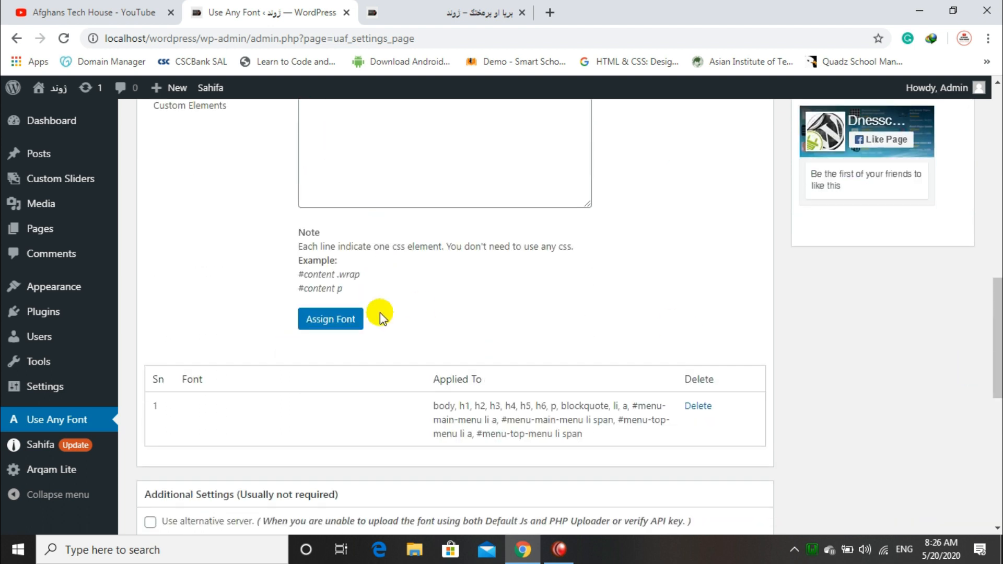
{"action": "left_click", "coordinate": [320, 320]}
Reload the بریا او پرمختګ page on the site and examine the font of its headings and text
{"action": "key", "text": "ctrl+Tab"}
{"action": "left_click", "coordinate": [63, 38]}
{"action": "left_click_drag", "start_coordinate": [996, 153], "coordinate": [985, 190]}
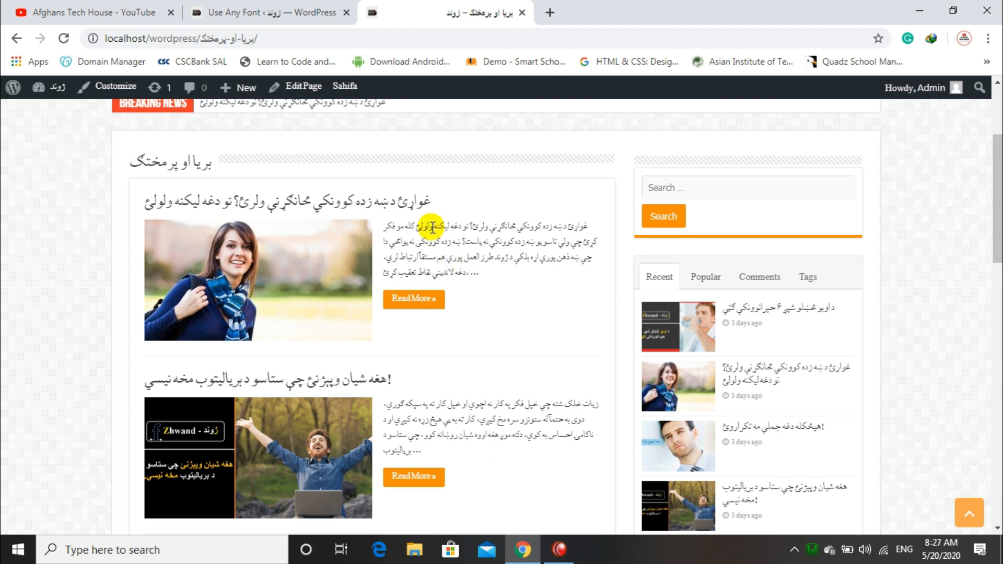
Return to the WordPress admin and view the recommended plugins on the Add Plugins page
{"action": "left_click", "coordinate": [277, 12]}
{"action": "mouse_move", "coordinate": [69, 316]}
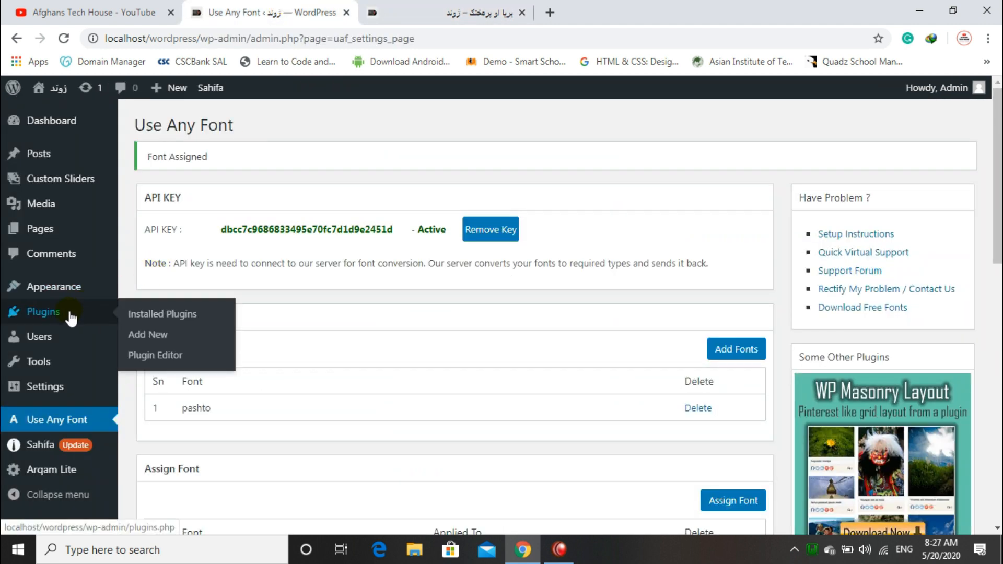
{"action": "left_click", "coordinate": [148, 334]}
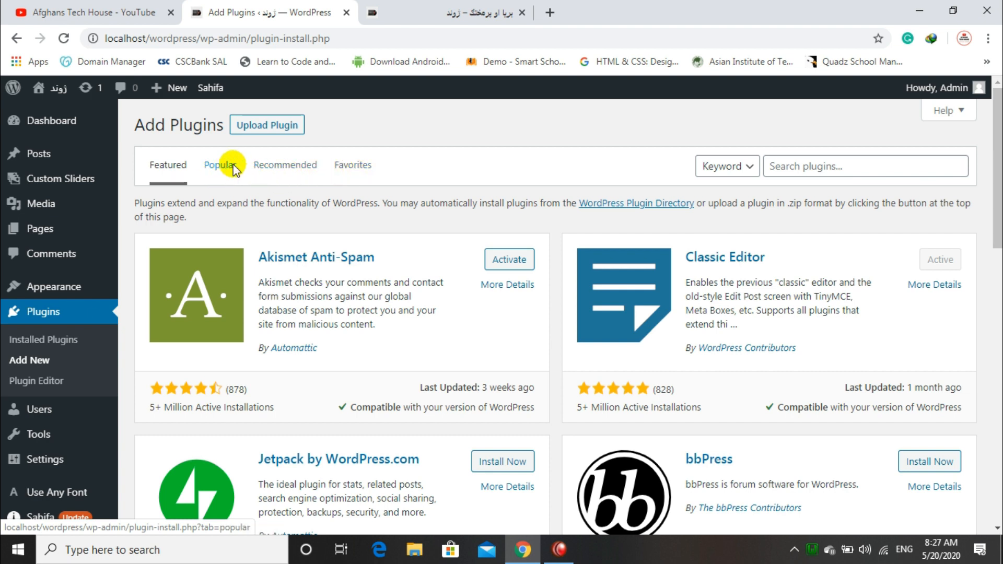
{"action": "left_click", "coordinate": [281, 167]}
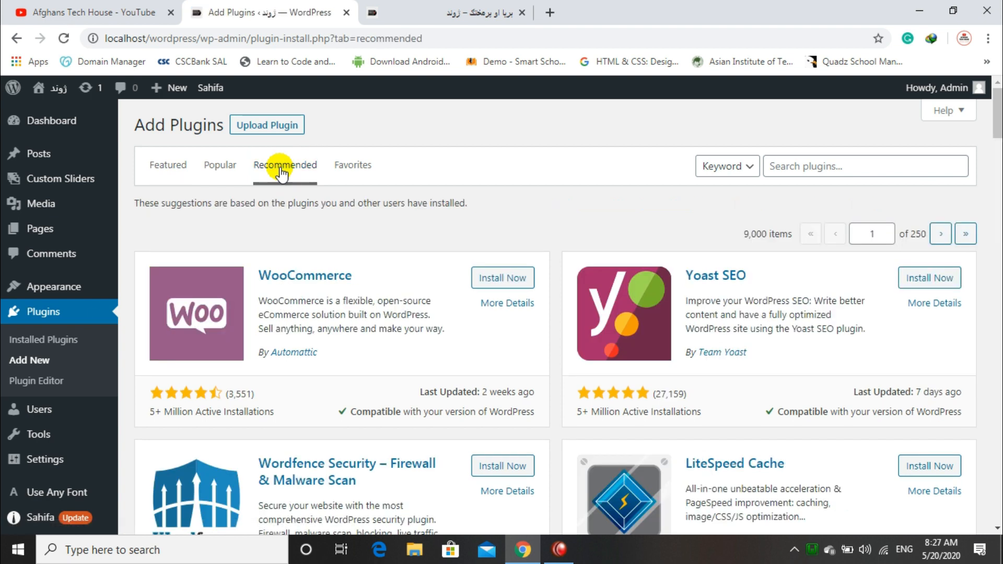
Install the Yoast SEO plugin from the recommended plugins and activate it
{"action": "left_click", "coordinate": [912, 279]}
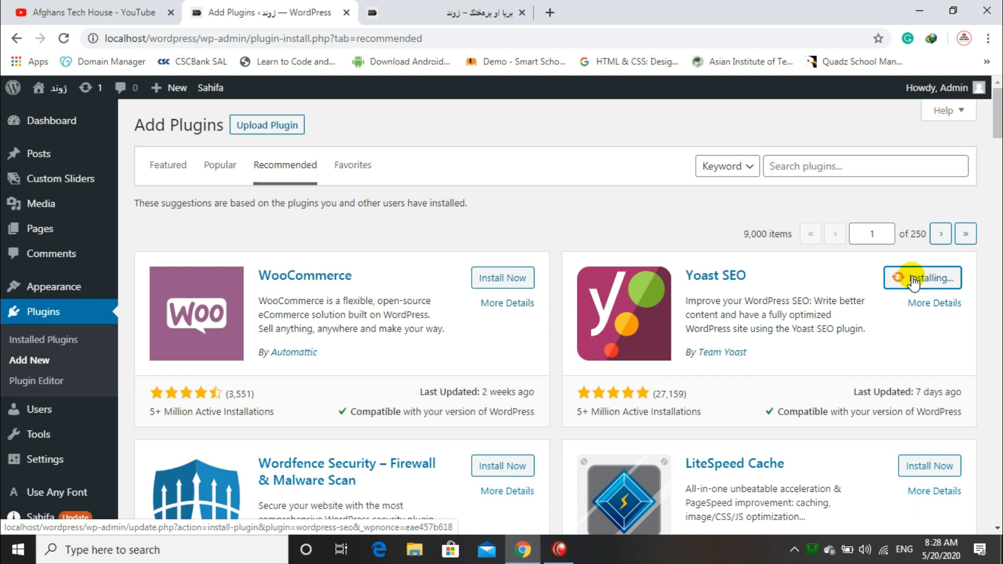
{"action": "scroll", "coordinate": [861, 251], "scroll_direction": "down", "scroll_amount": 1}
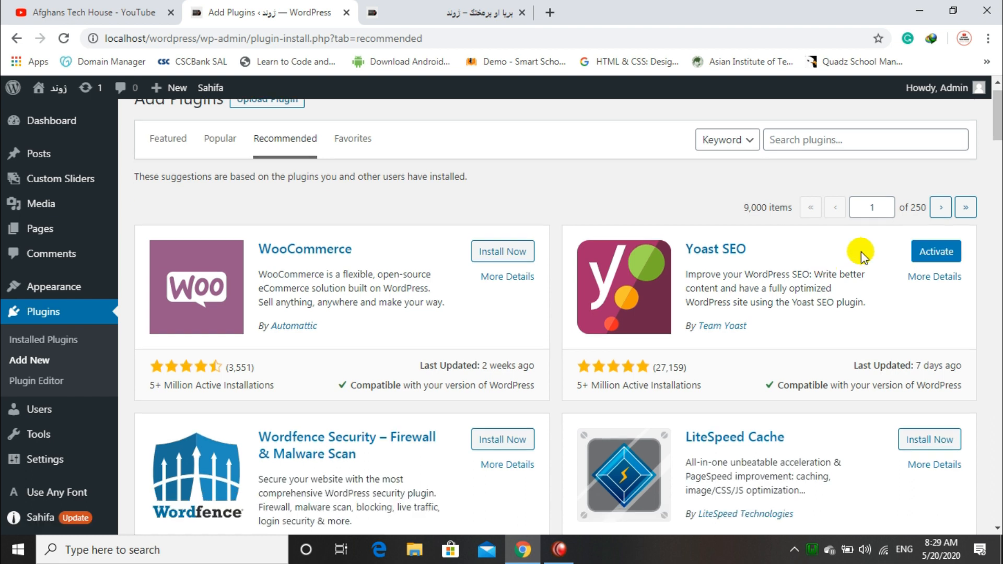
{"action": "left_click", "coordinate": [926, 254]}
{"action": "left_click", "coordinate": [574, 118]}
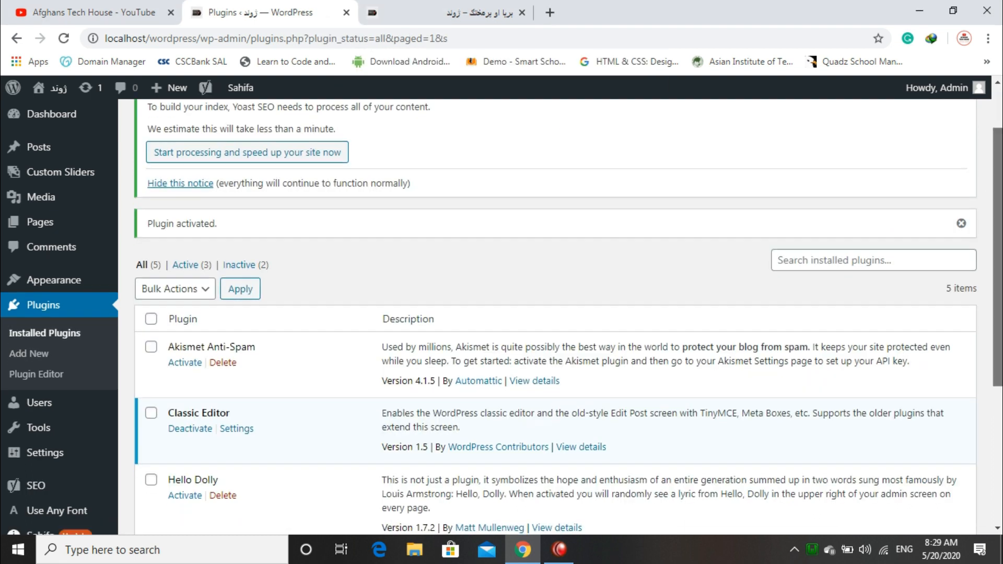
Deactivate the Yoast SEO plugin in the installed plugins list and delete it along with its data
{"action": "scroll", "coordinate": [986, 313], "scroll_direction": "down", "scroll_amount": 4}
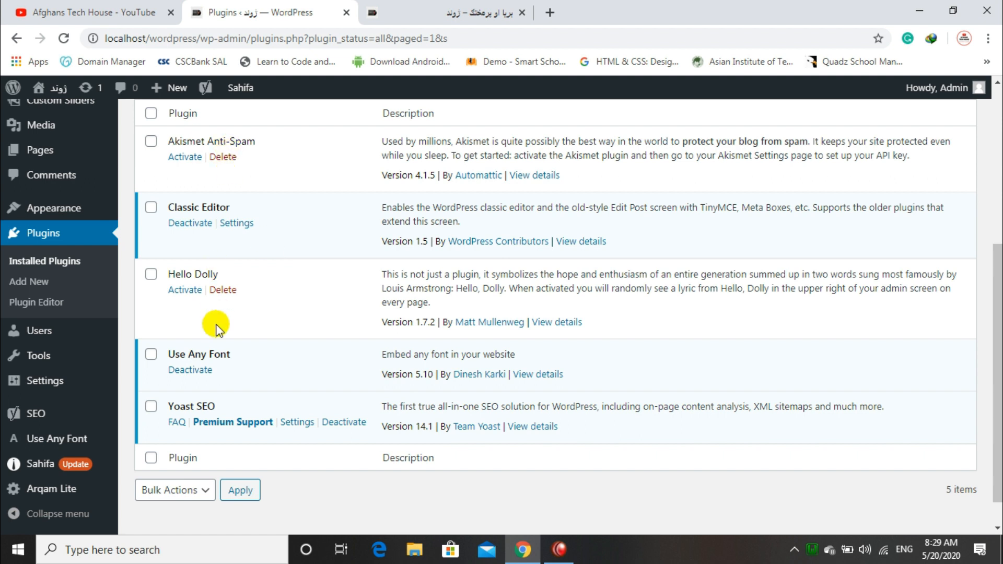
{"action": "scroll", "coordinate": [700, 431], "scroll_direction": "up", "scroll_amount": 1}
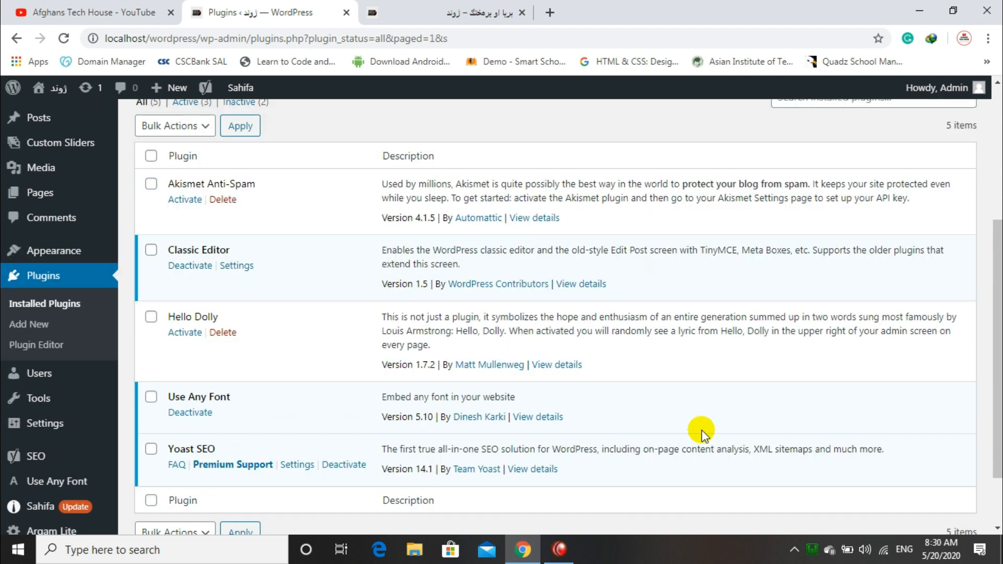
{"action": "left_click", "coordinate": [350, 464]}
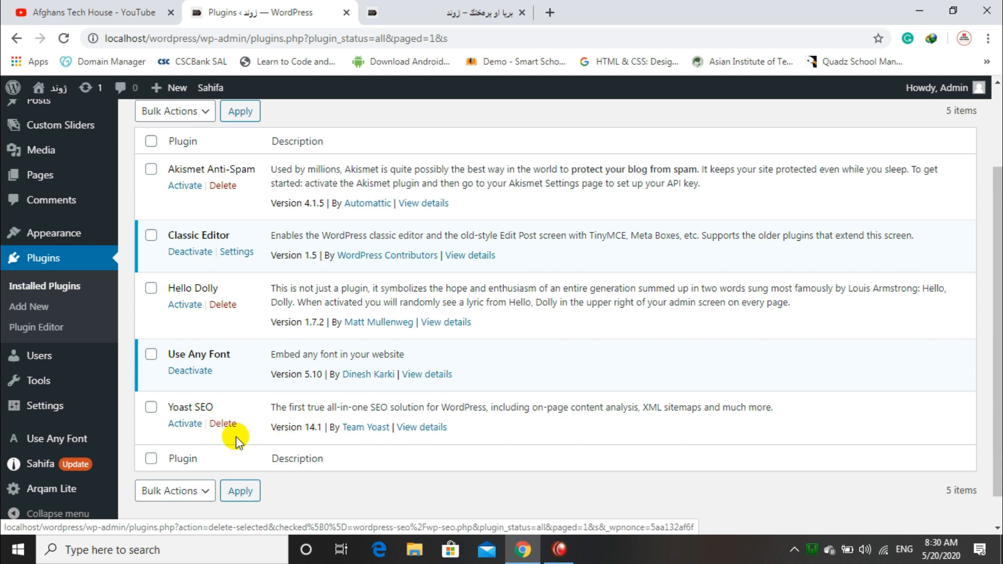
{"action": "left_click", "coordinate": [221, 424]}
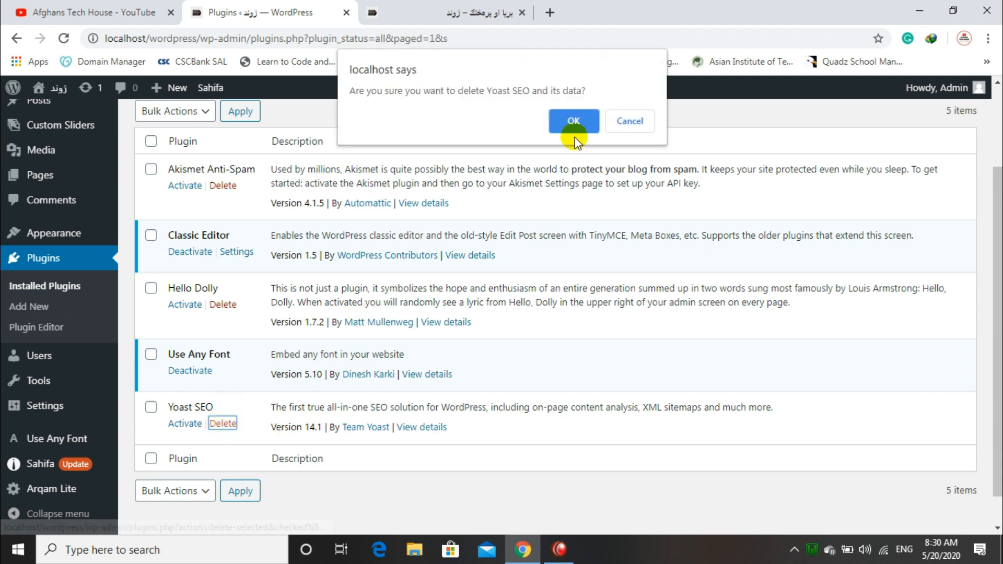
{"action": "left_click", "coordinate": [573, 121]}
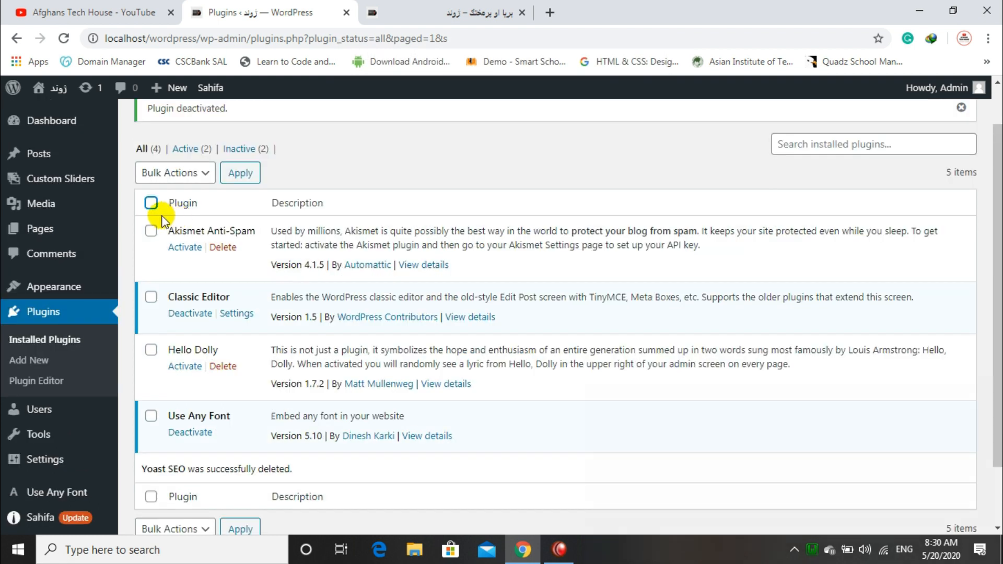
Select all installed plugins and try to apply the bulk Delete action to them
{"action": "left_click", "coordinate": [151, 203]}
{"action": "left_click", "coordinate": [178, 173]}
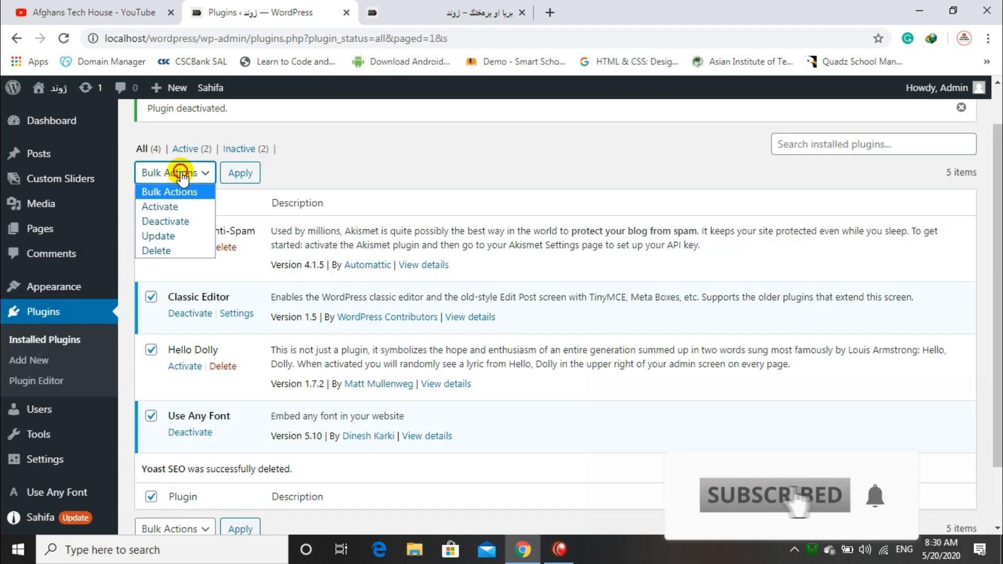
{"action": "left_click", "coordinate": [168, 249]}
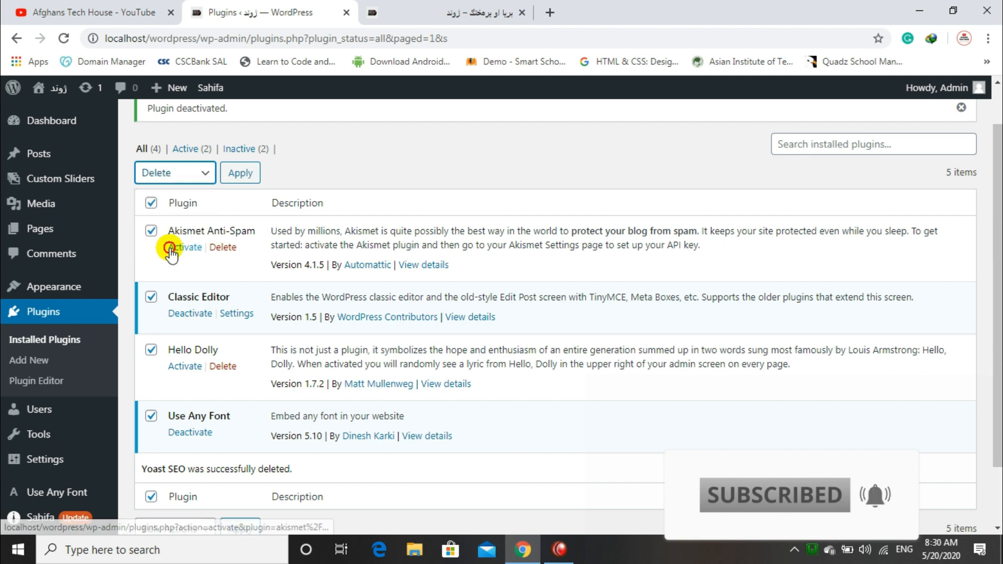
{"action": "left_click", "coordinate": [242, 173]}
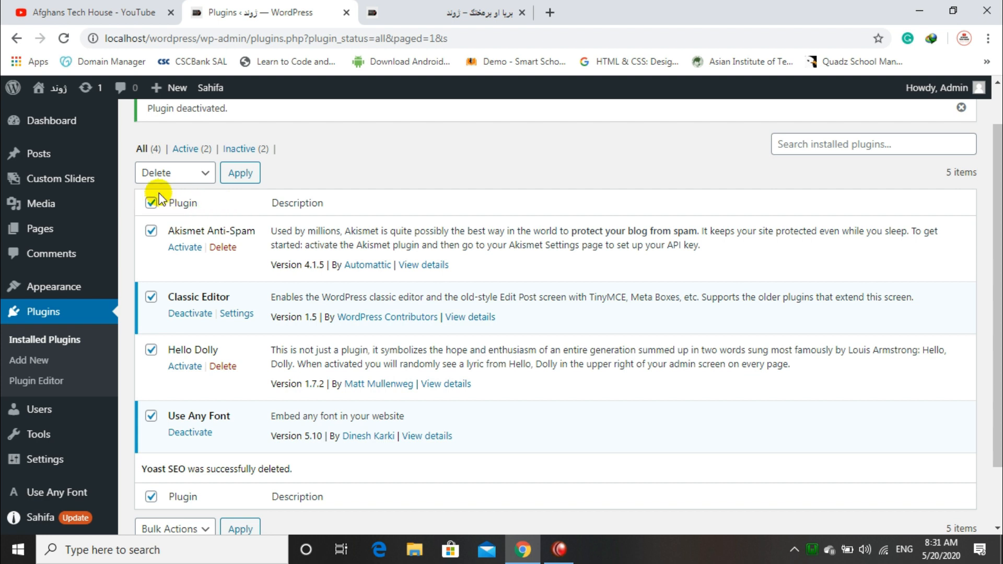
Change the bulk action for the selected plugins to Deactivate
{"action": "left_click", "coordinate": [157, 175]}
{"action": "left_click", "coordinate": [185, 221]}
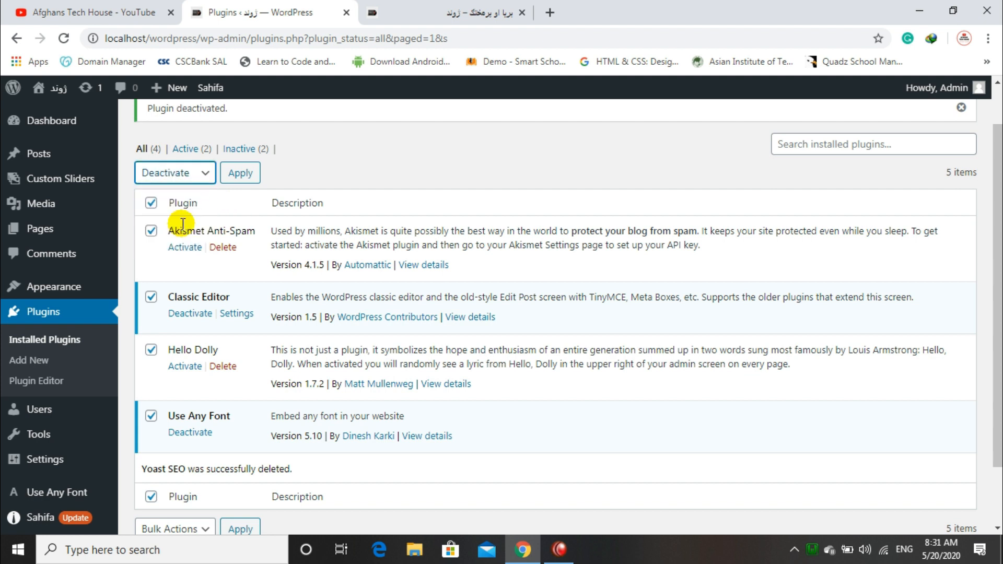